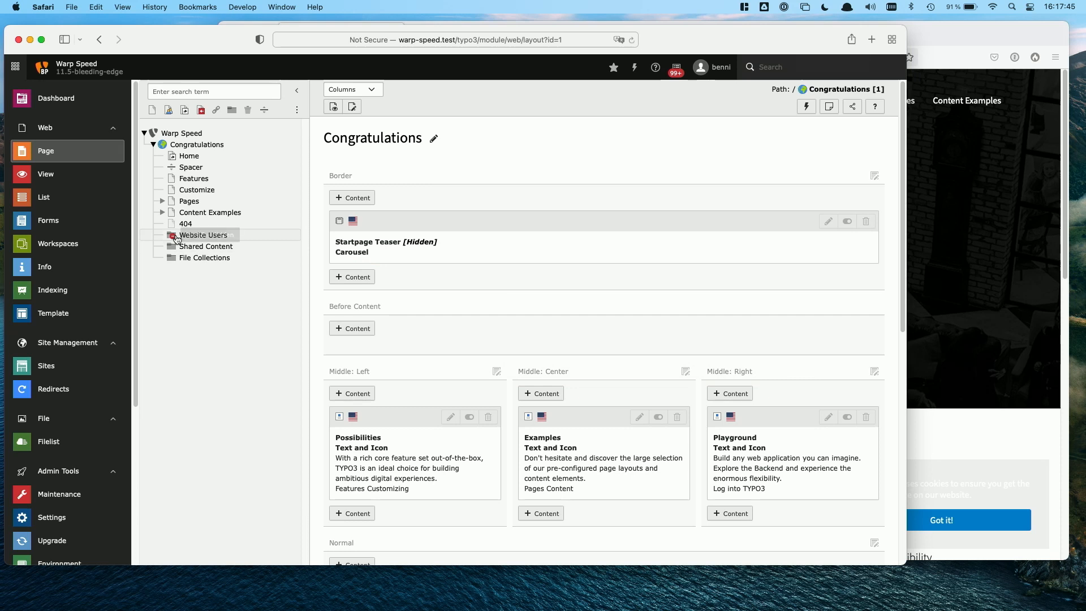
Enable the hidden Website Users folder in the page tree and show its records in the List module
click(204, 347)
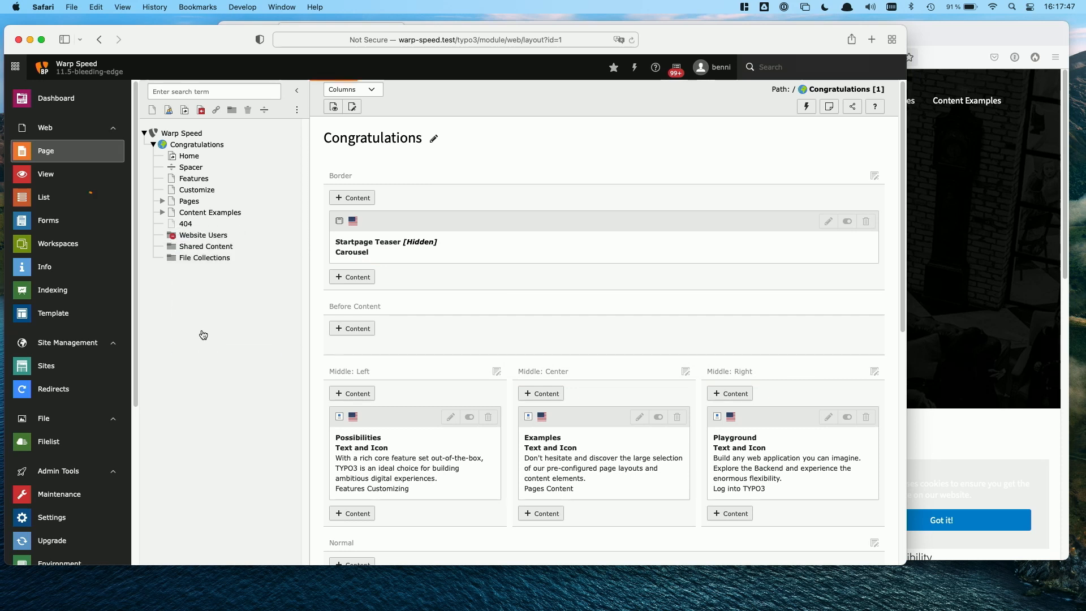
click(90, 197)
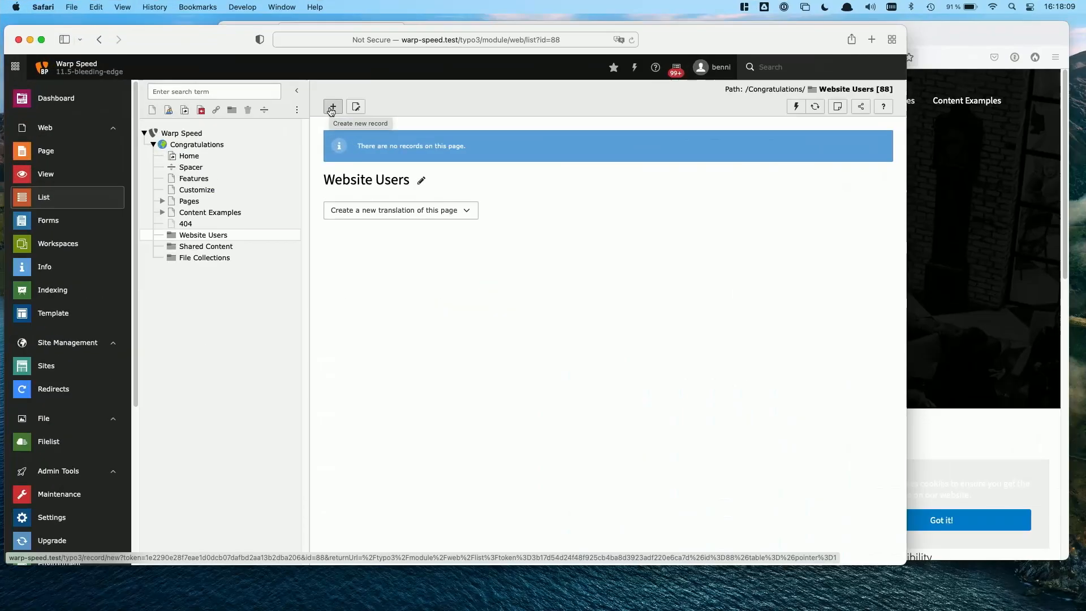
Create a Website Usergroup record titled "Protected Area Members" in the Website Users folder, save it and close the record
click(332, 108)
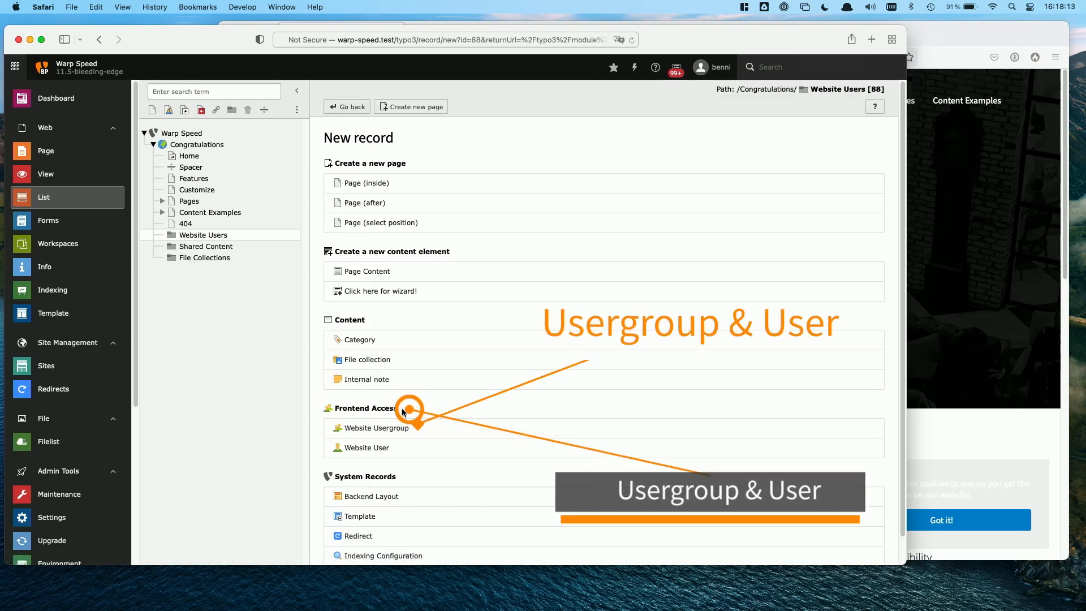
scroll(410, 412, down, 1)
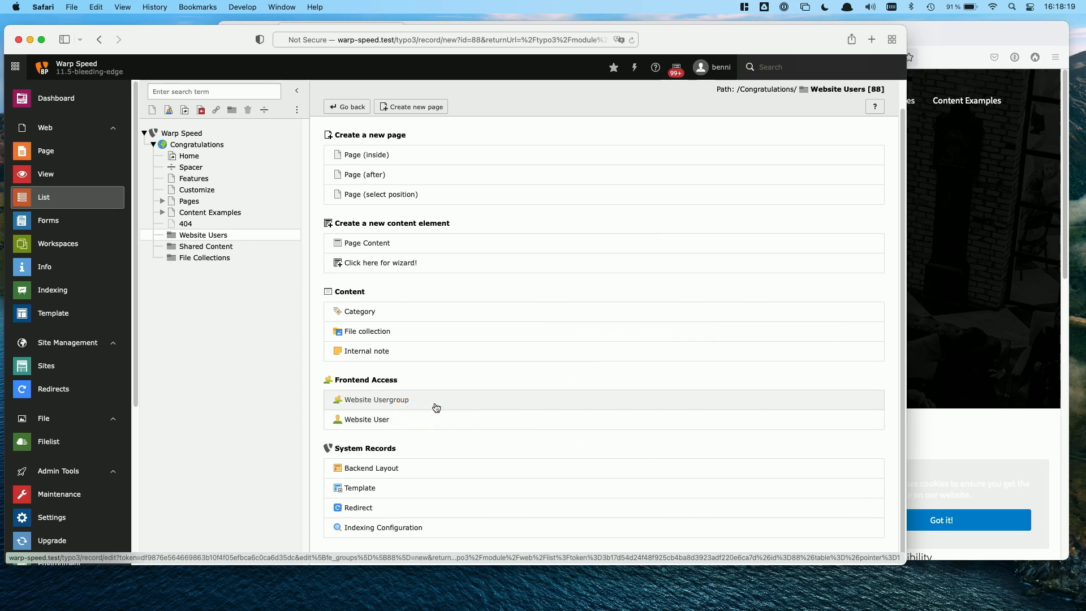
click(436, 407)
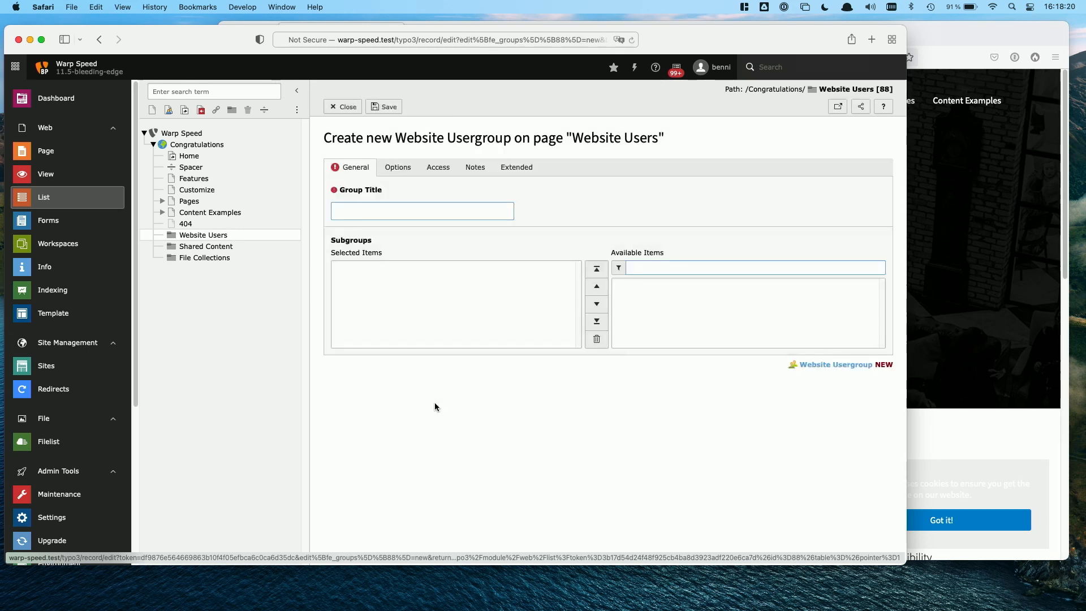
click(411, 212)
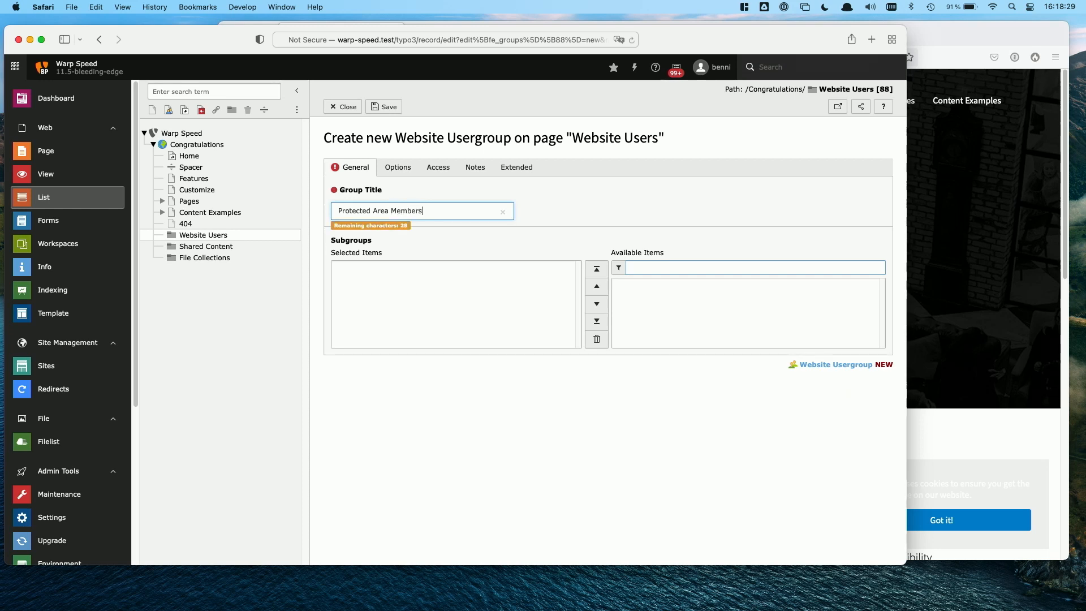
click(376, 106)
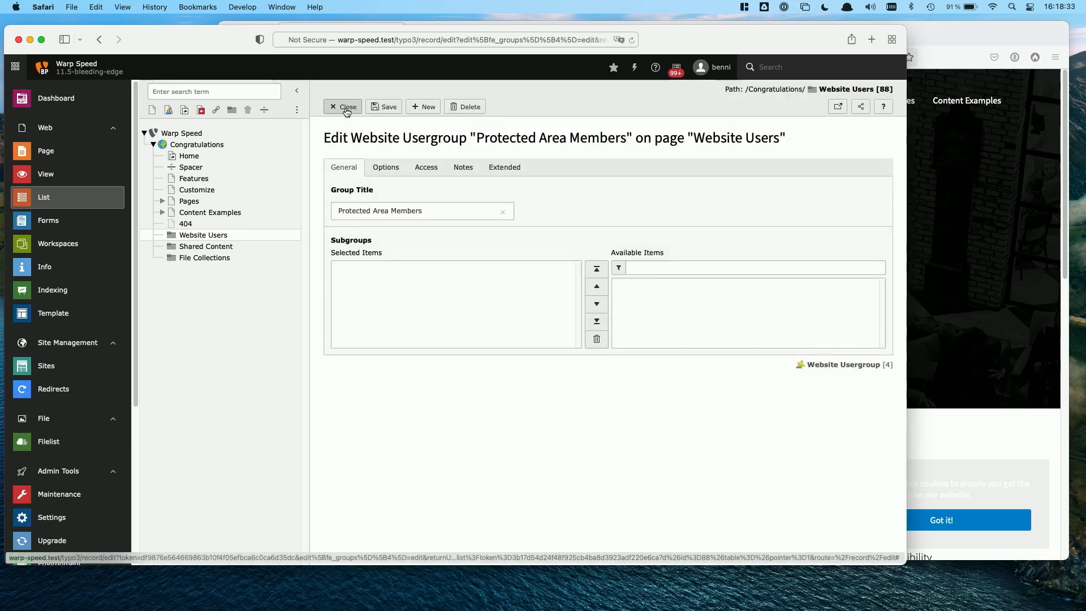
click(346, 108)
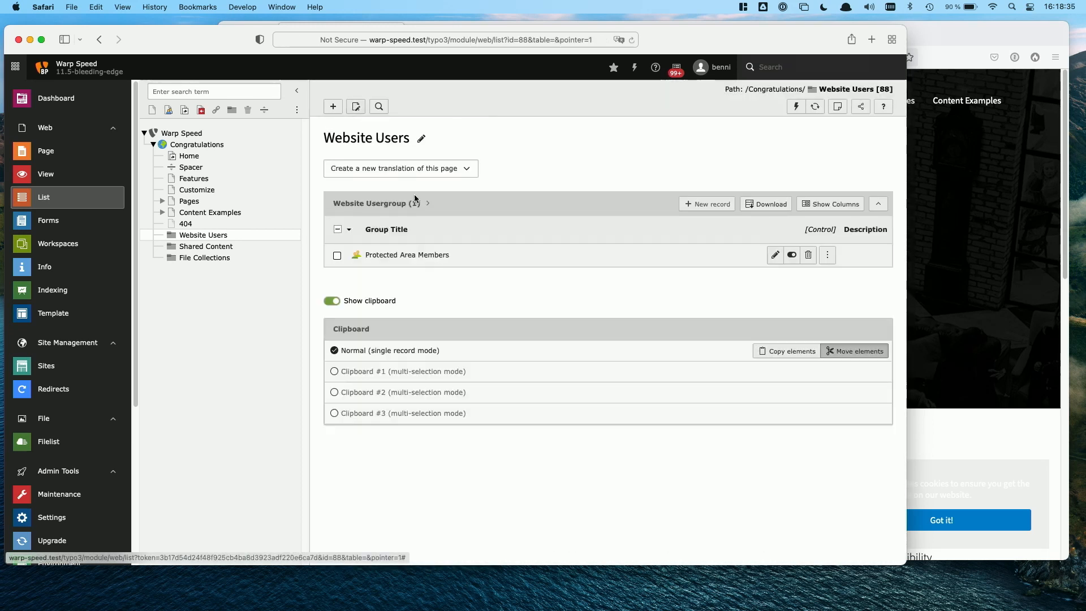
Start a new Website User record in the Website Users folder and fill in its username and account password
click(334, 107)
scroll(439, 356, down, 1)
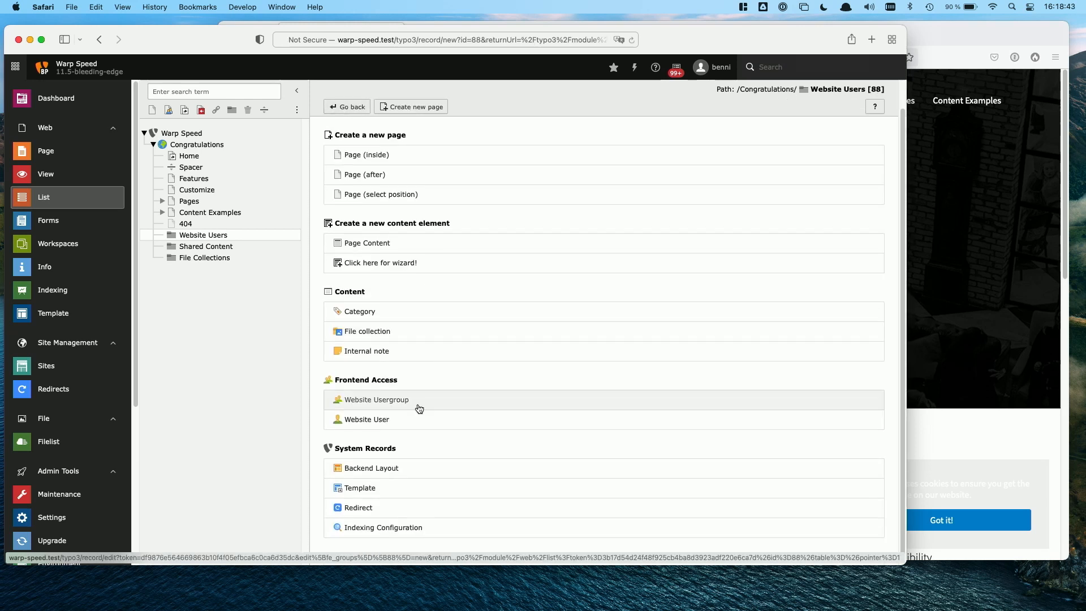
click(411, 422)
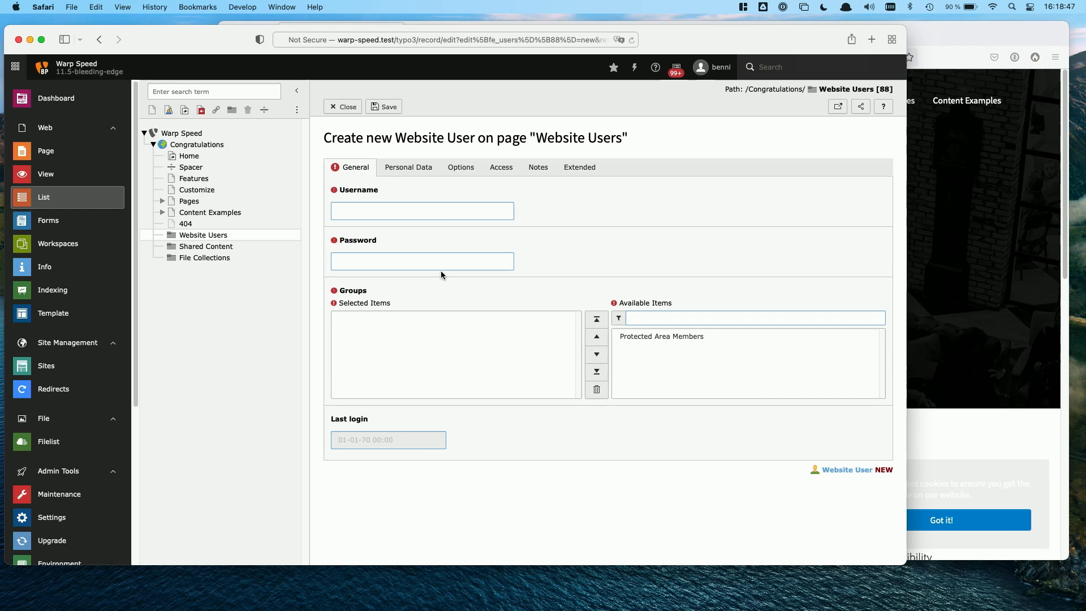
click(436, 214)
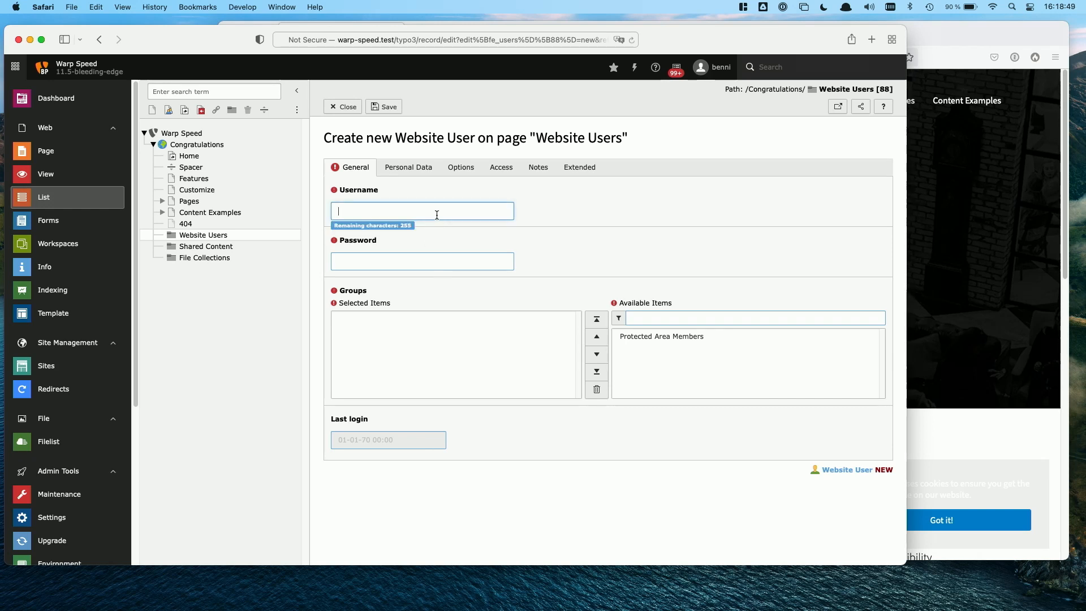
key(Tab)
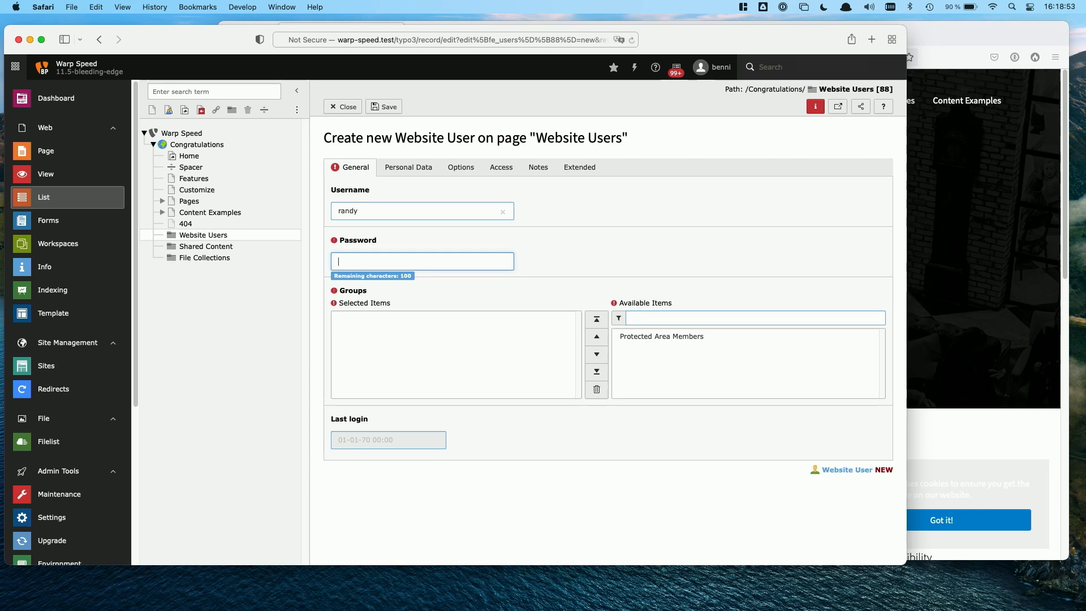
text(randy)
key(Tab)
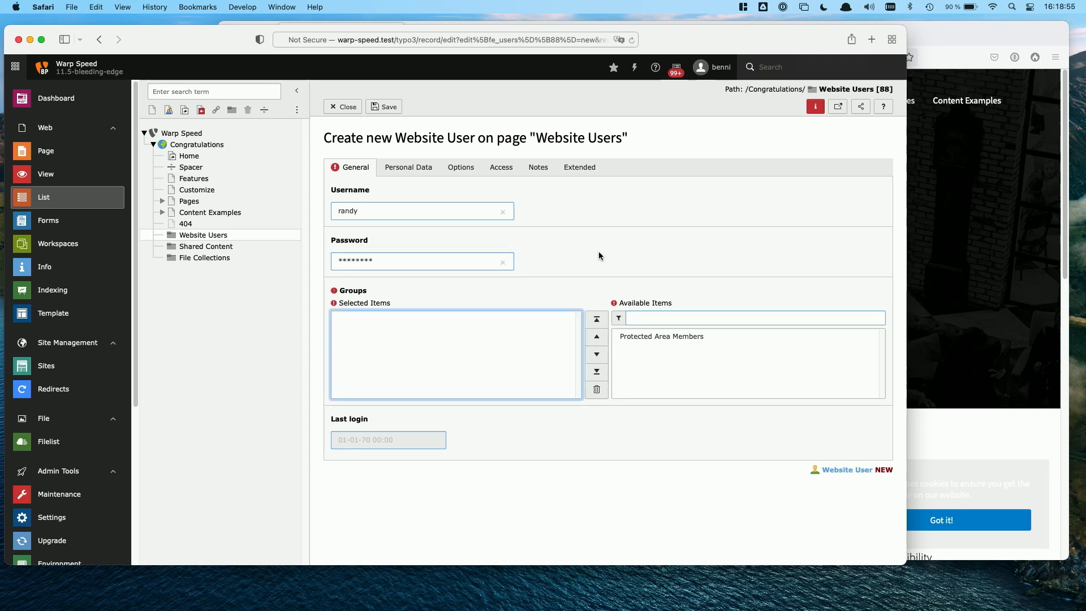
Assign the new website user to the Protected Area Members group, then save and close the record
click(653, 337)
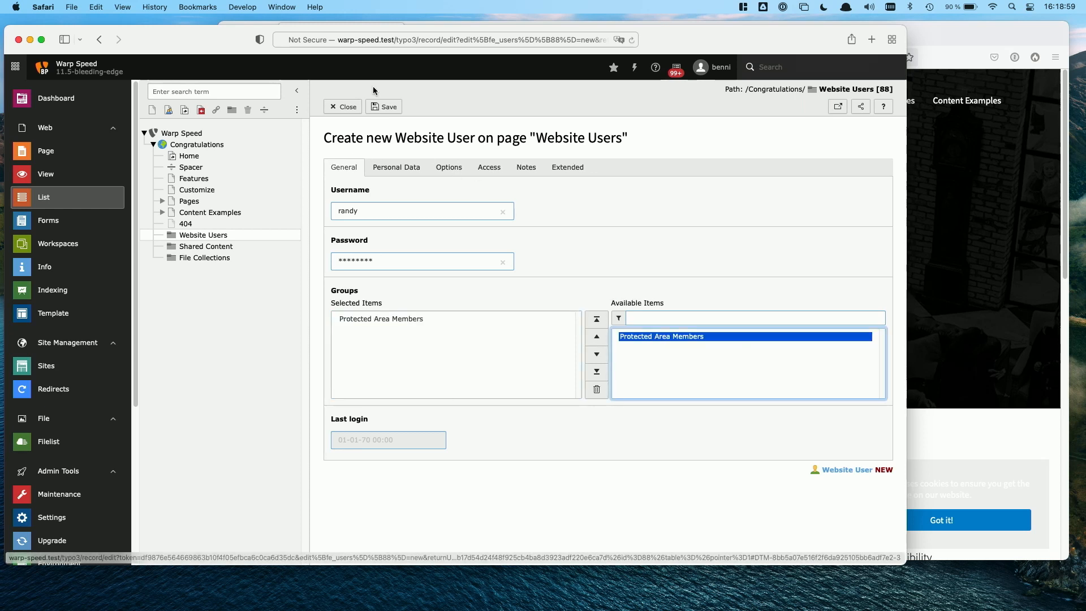
click(386, 105)
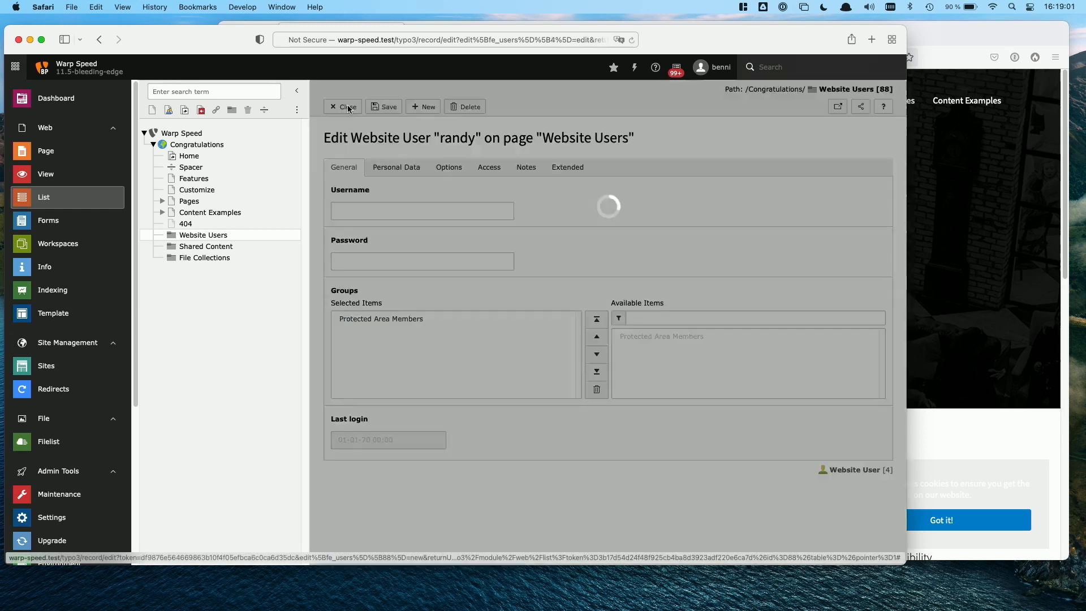
click(347, 108)
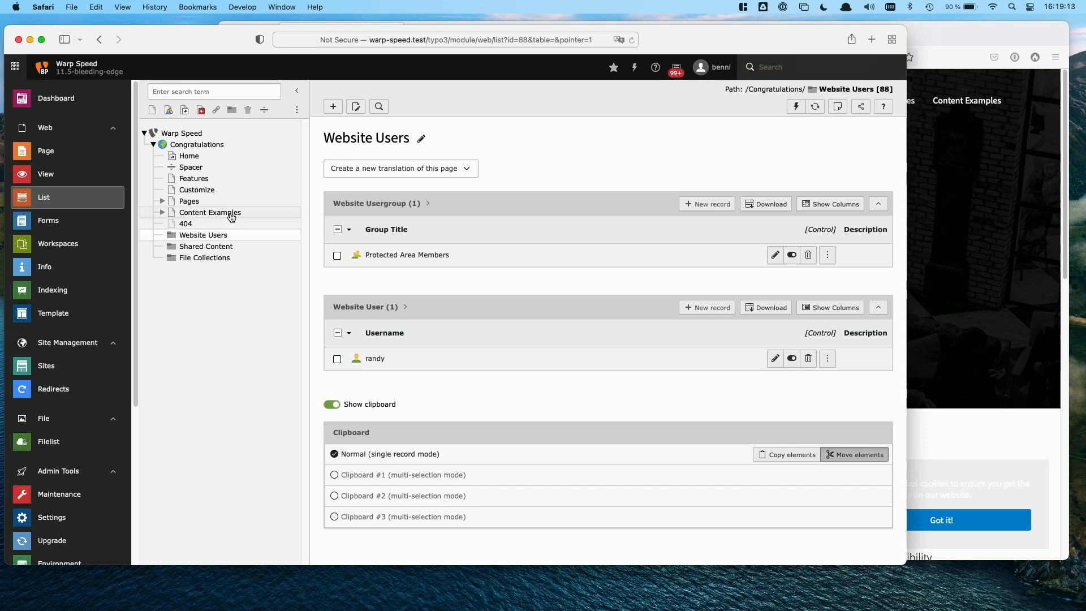
Open the Content Examples page in the Page module and view its public version on the website in Firefox
click(221, 217)
click(46, 151)
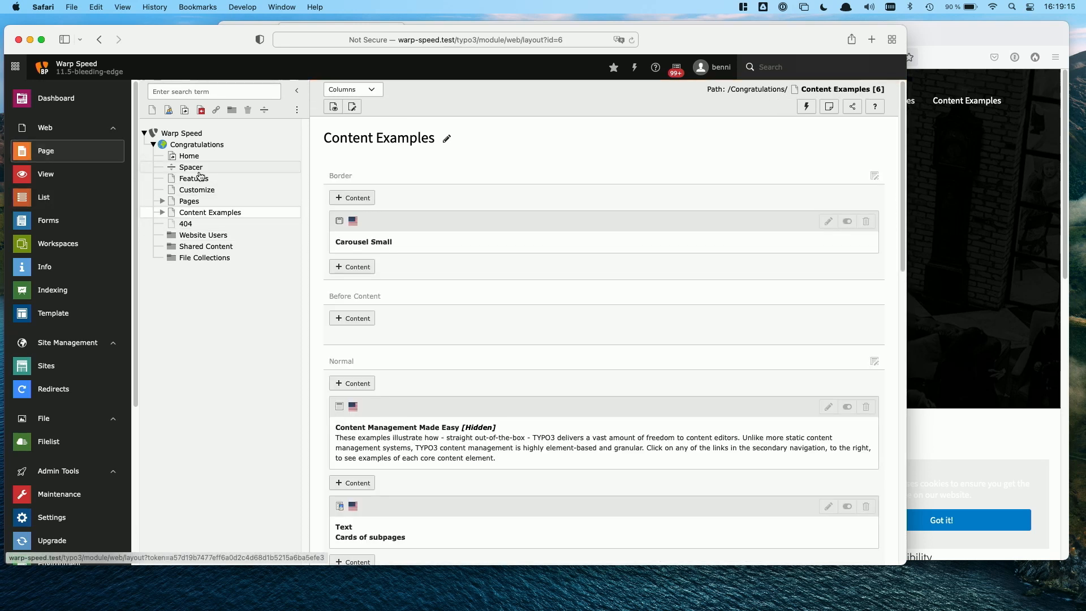
click(948, 149)
mouse_move(967, 109)
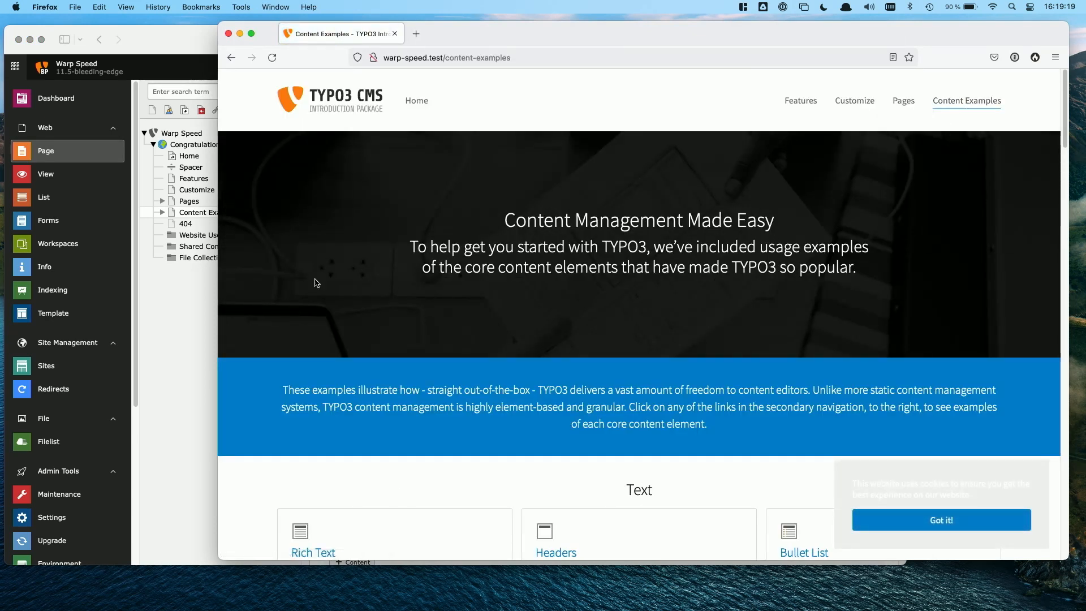
Return to the Safari backend and restrict the Content Examples page's usergroup access rights to Protected Area Members, then save and close
click(209, 318)
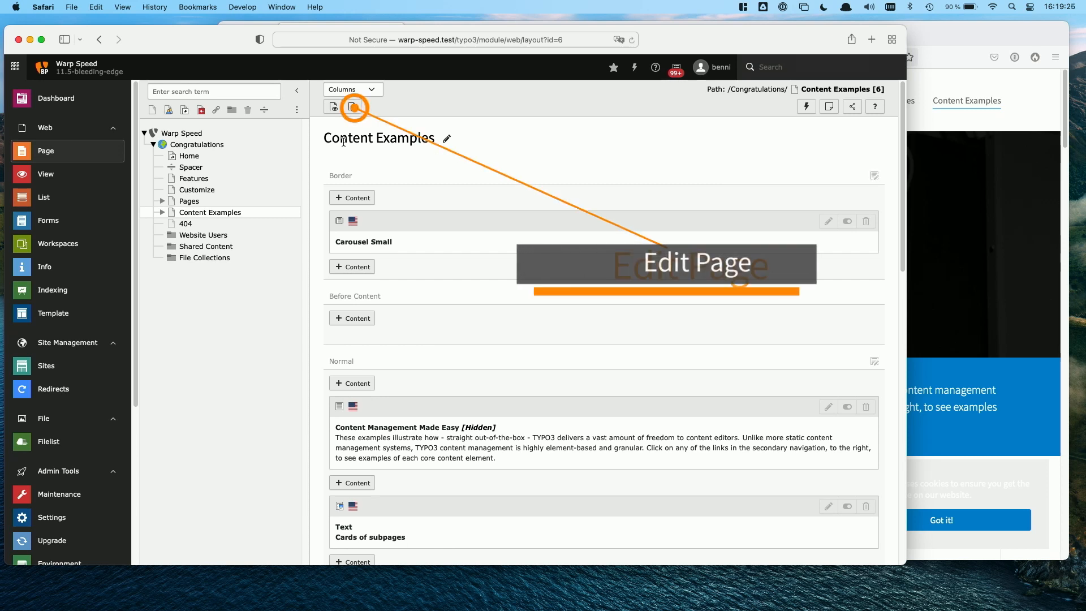
click(354, 106)
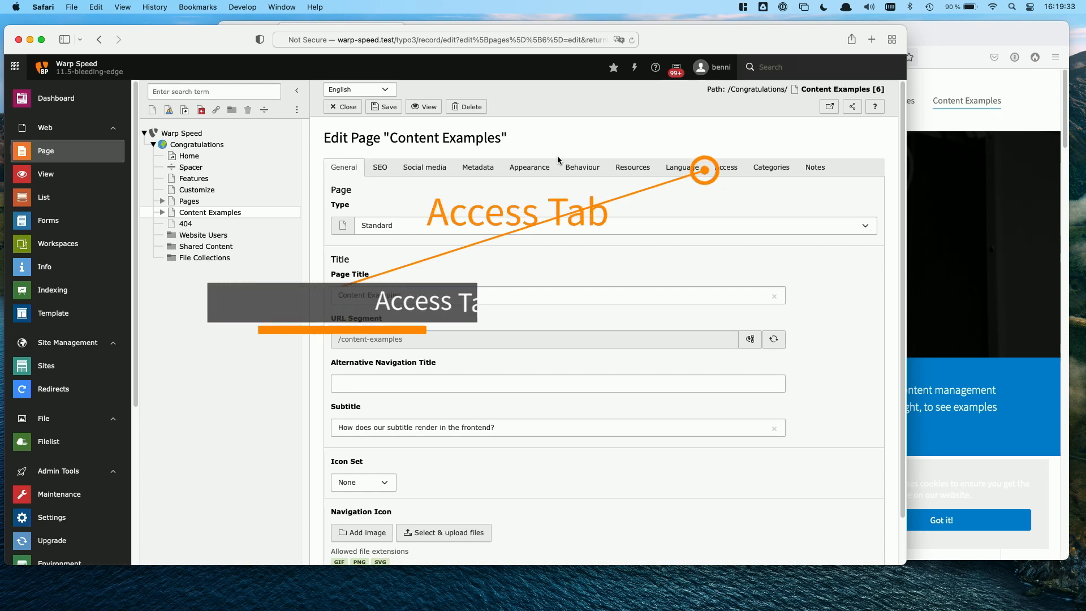
click(726, 177)
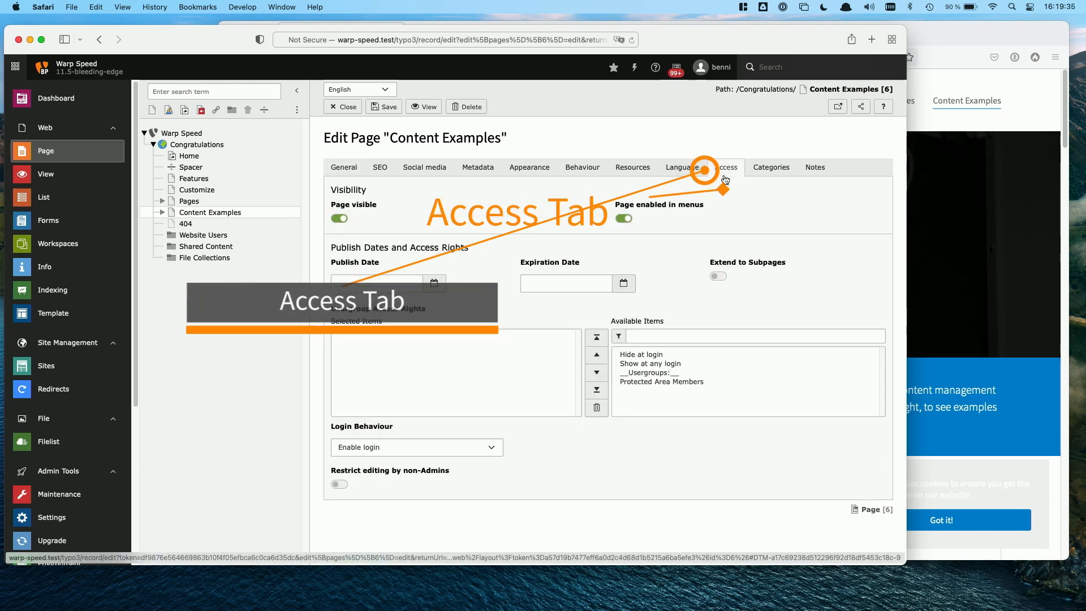
click(648, 381)
click(376, 107)
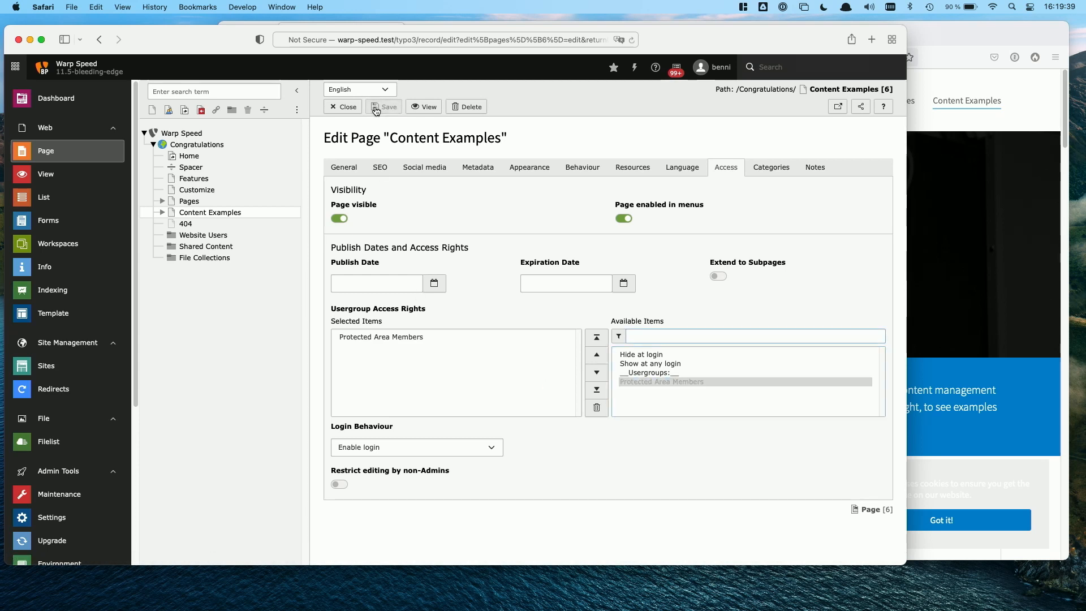
click(346, 107)
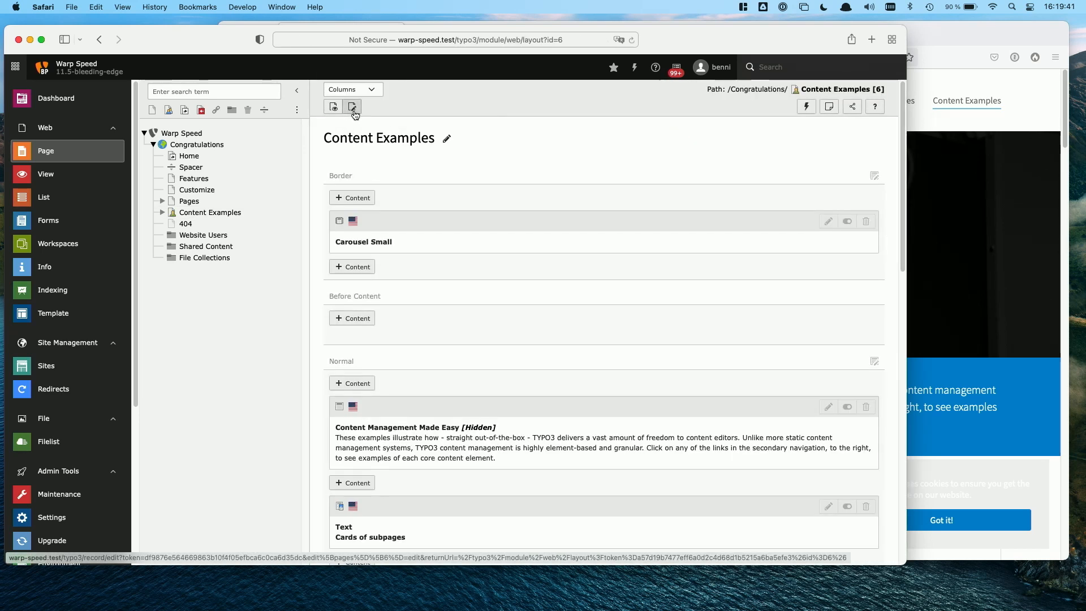
Switch to Firefox and open the website's Home page to check the main navigation for Content Examples
click(953, 160)
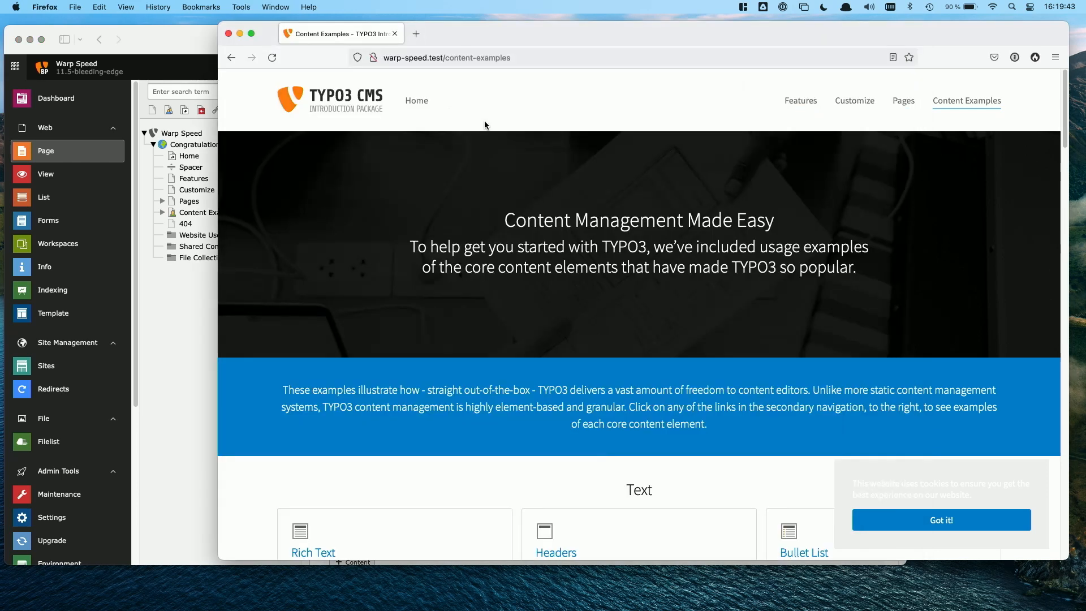
click(421, 105)
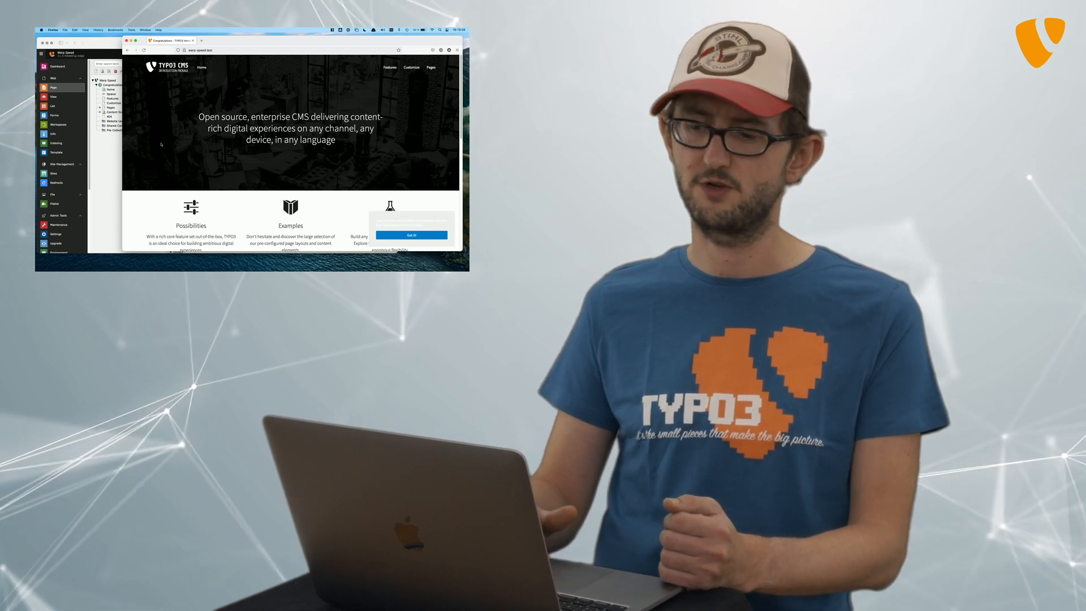
Switch back to the Safari backend and add a page named "Login Page" between 404 and Website Users in the page tree
click(112, 156)
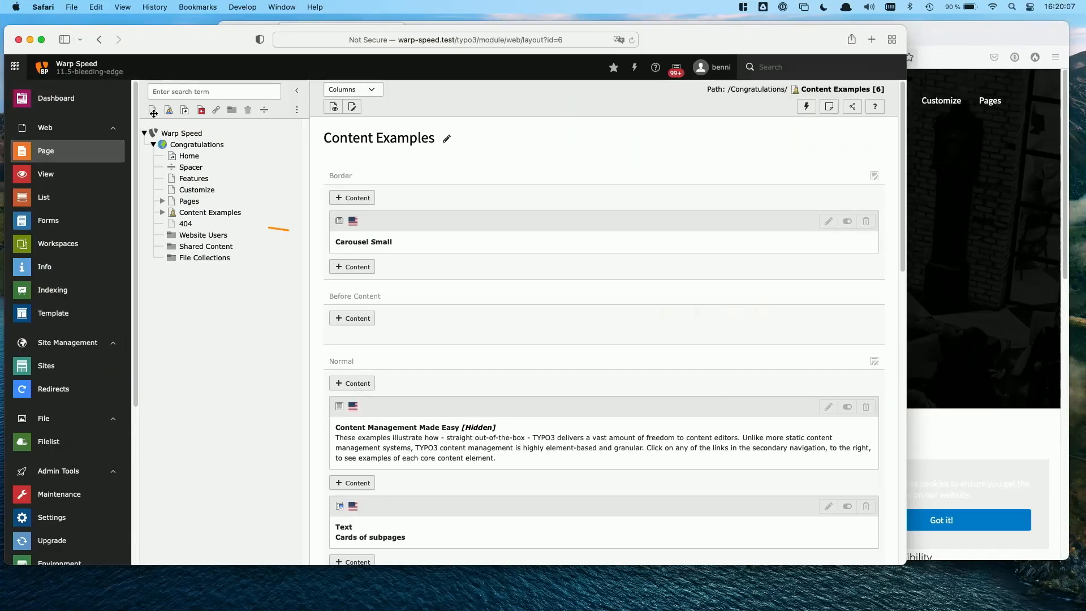
drag(153, 113, 231, 233)
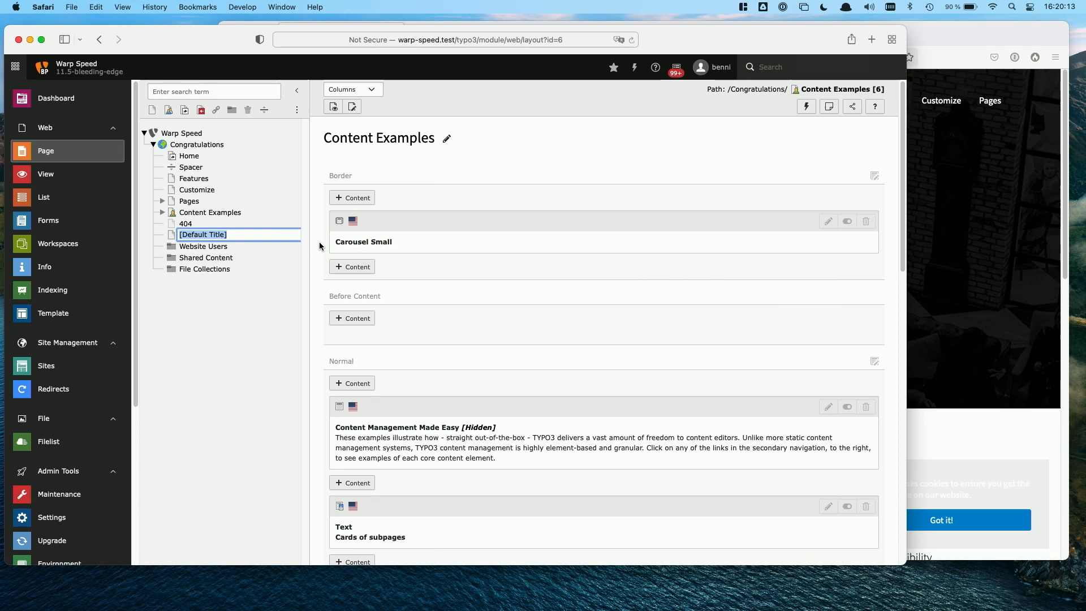
text(Login Page)
key(Return)
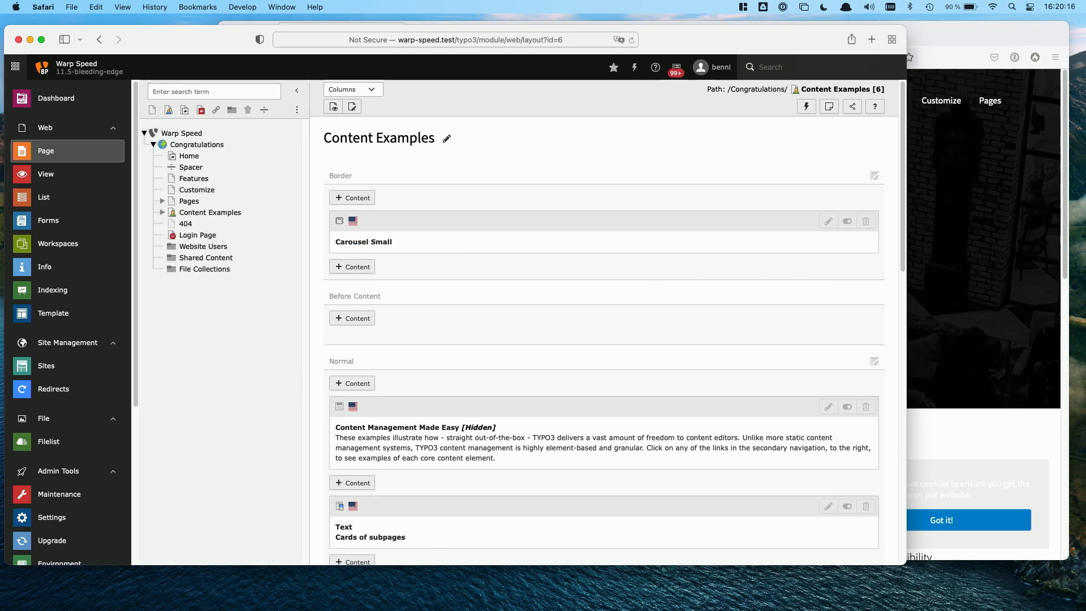
Open the new Login Page and enable it so that it is no longer hidden
click(260, 234)
click(173, 236)
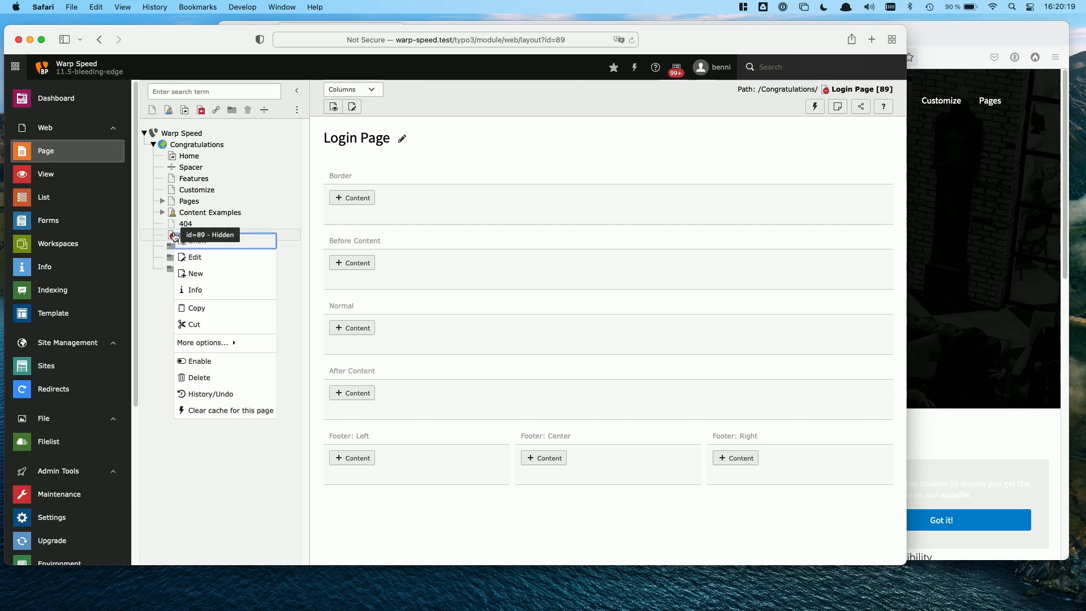
click(226, 361)
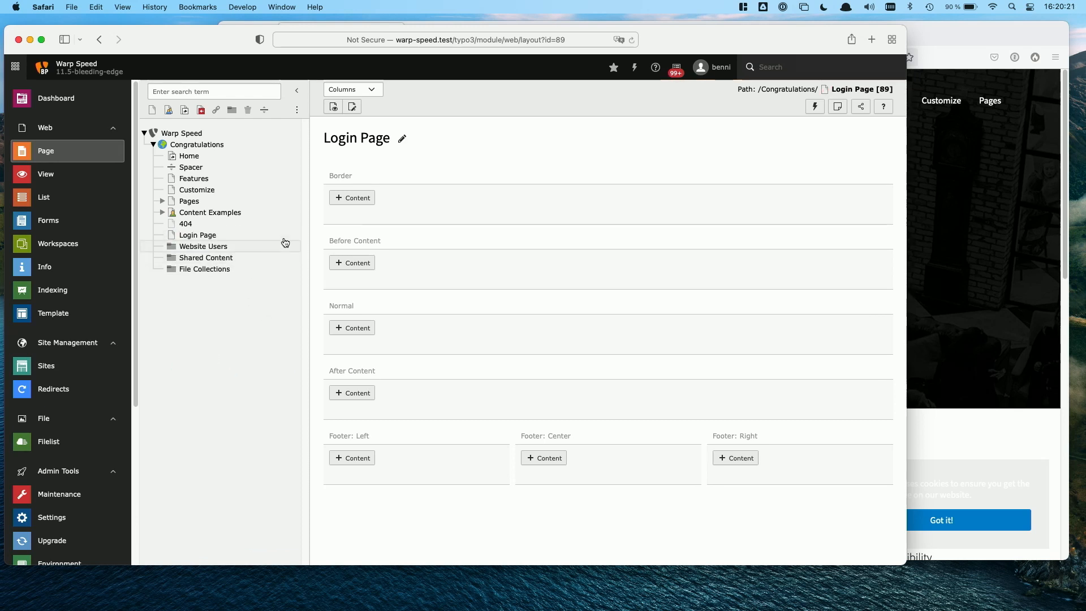
Add a Login Form content element to the Normal column of the Login Page
click(350, 328)
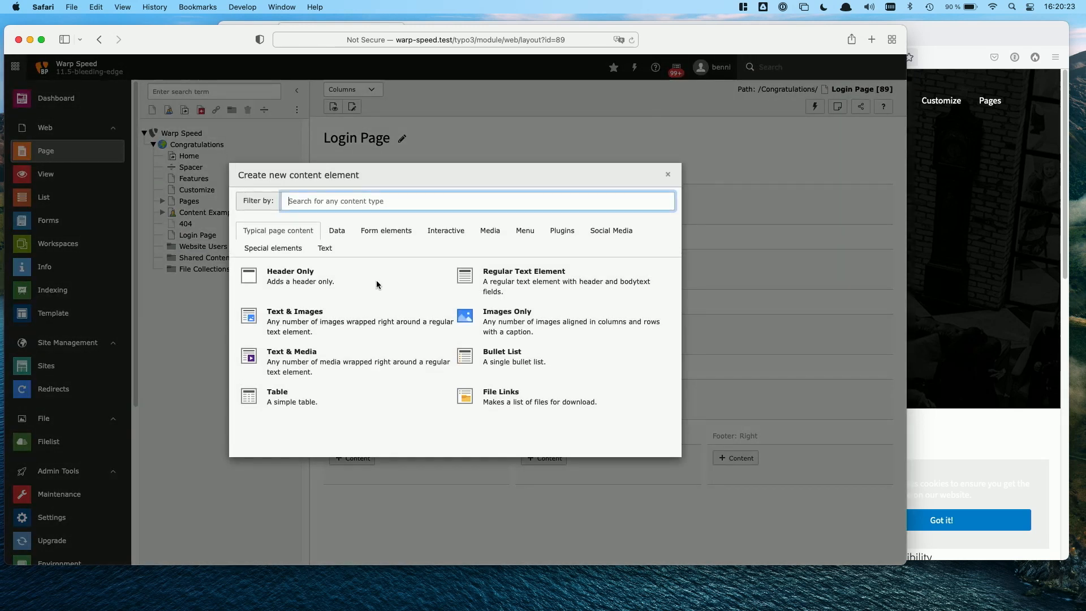
click(385, 237)
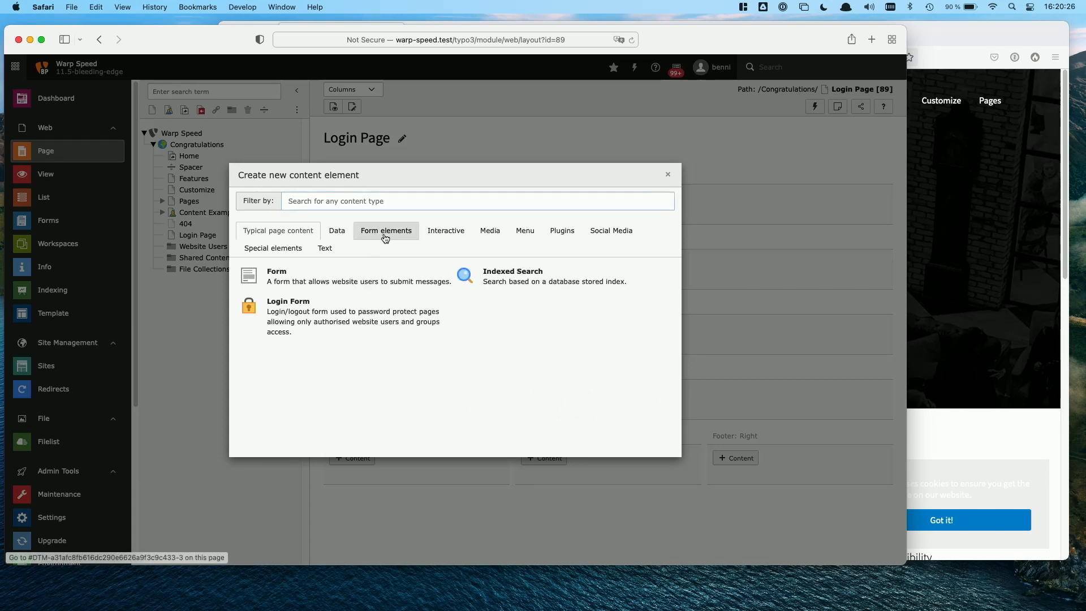
click(298, 315)
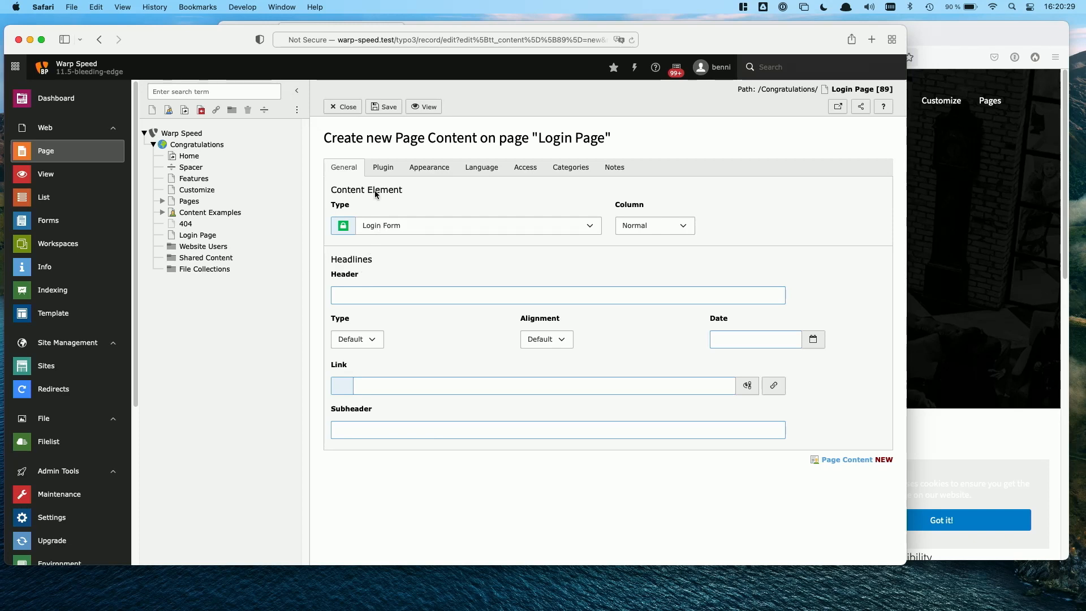
Set the login form plugin's User Storage Page to the Website Users folder and save the content element
click(380, 169)
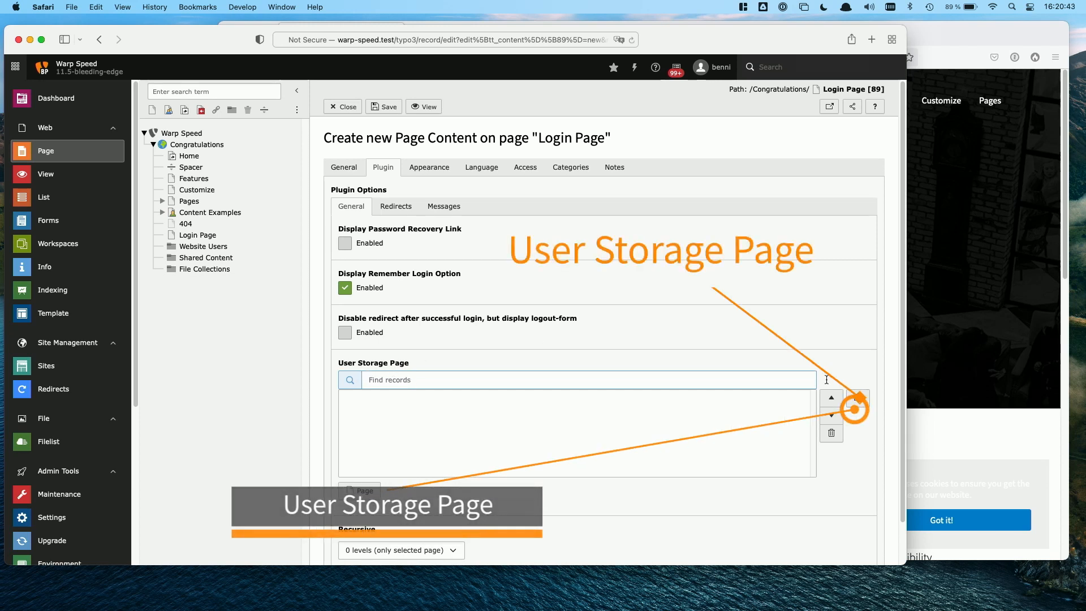
click(858, 400)
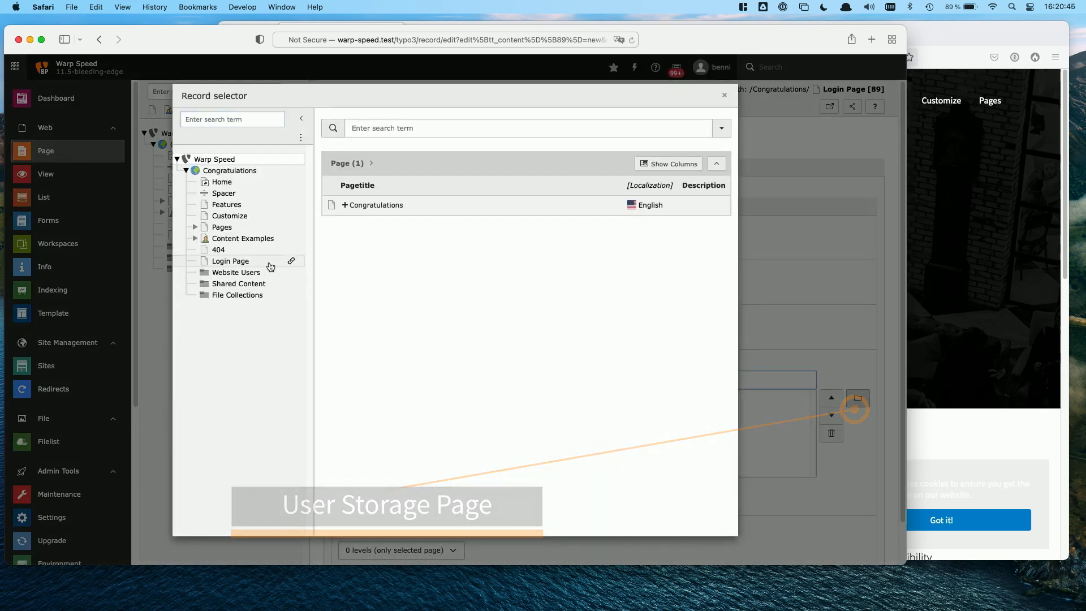
click(290, 277)
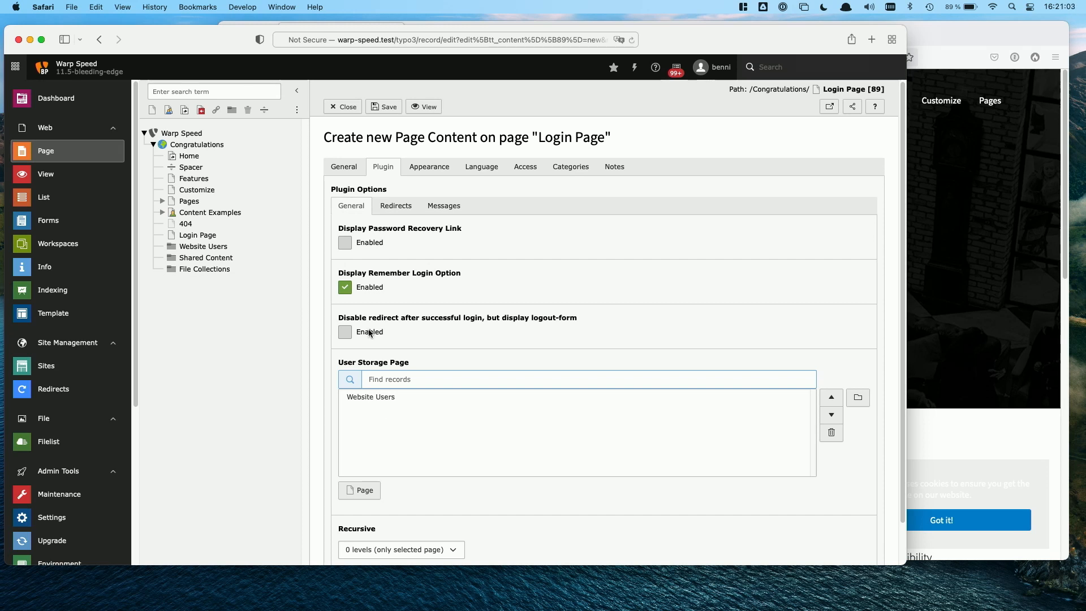
click(378, 109)
Switch to Firefox, reload the website and open the Login Page from the main navigation to check the login form
click(984, 205)
key(super+r)
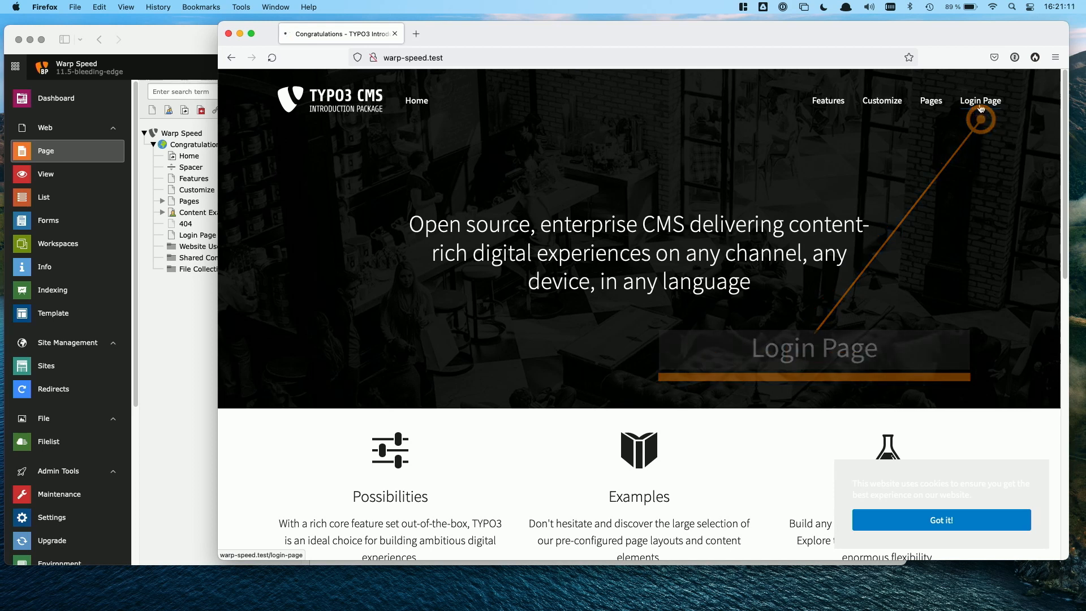
click(980, 106)
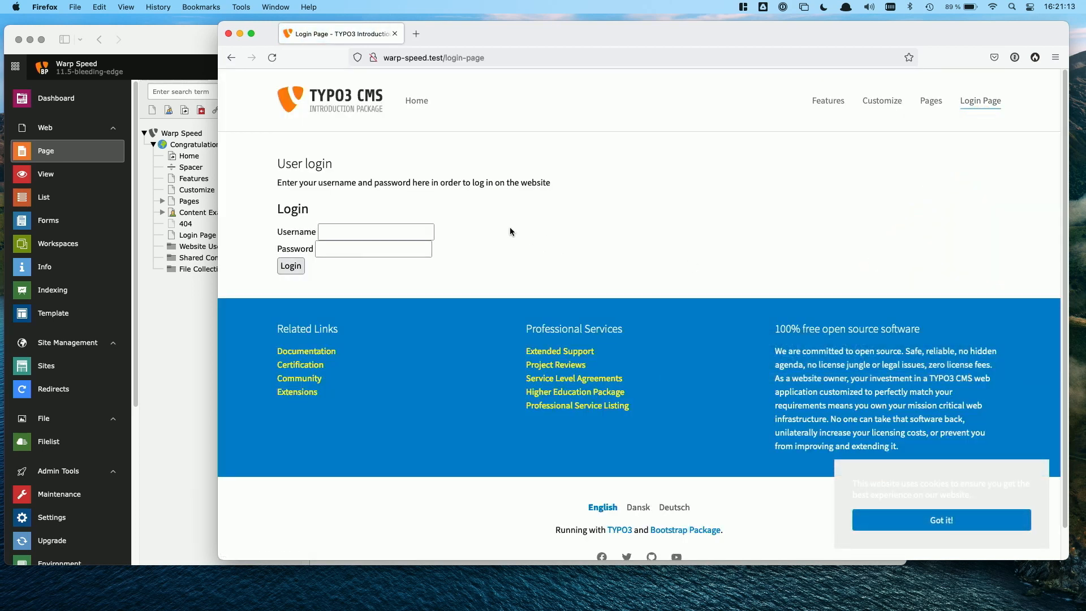